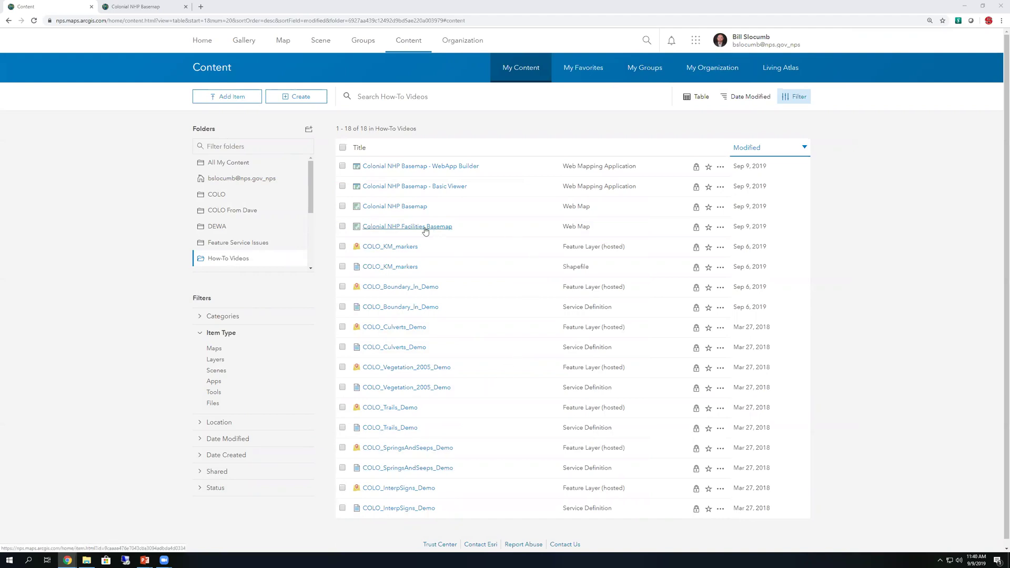
Open the Colonial NHP Basemap web map's item page and save the copied NPS Data Distribution Liability Statement as its terms of use
{"action": "left_click", "coordinate": [392, 207]}
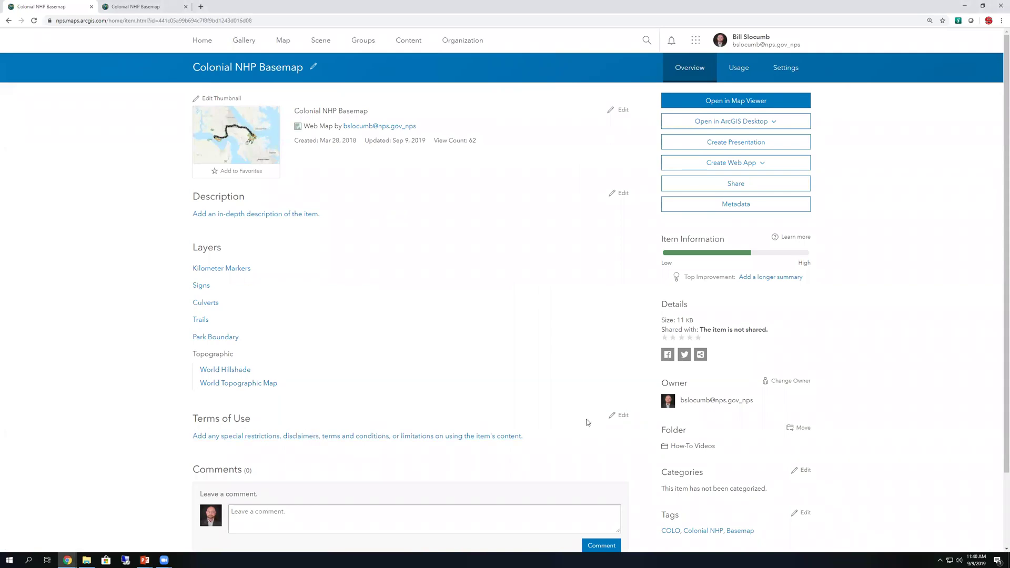
{"action": "left_click", "coordinate": [620, 415]}
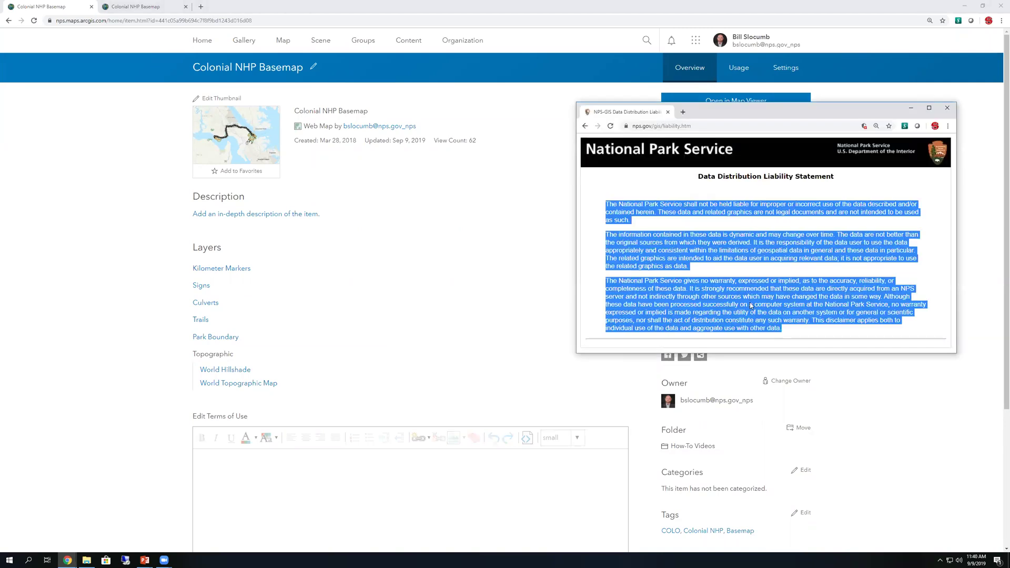
{"action": "right_click", "coordinate": [751, 306]}
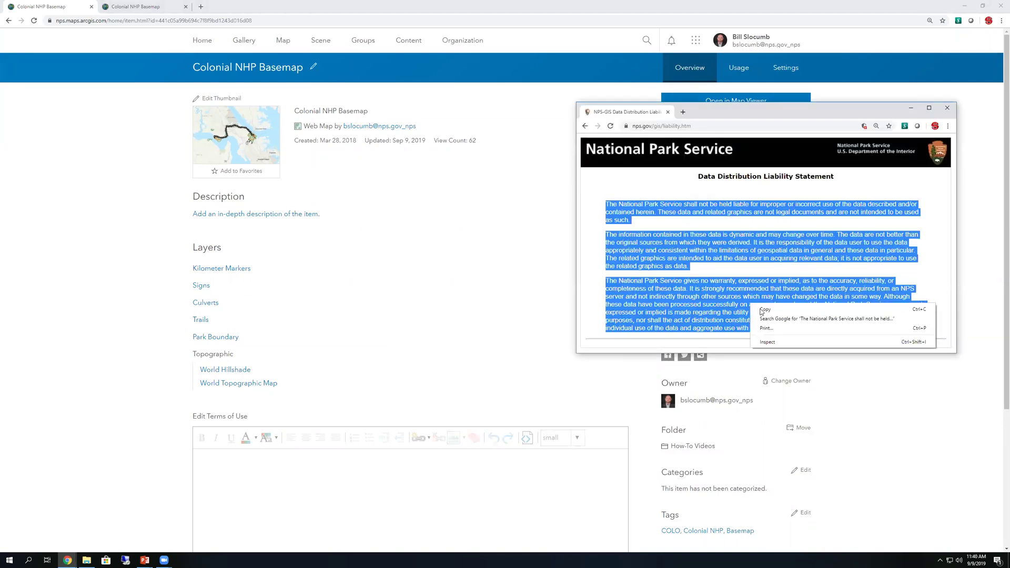
{"action": "left_click", "coordinate": [769, 311]}
{"action": "left_click", "coordinate": [299, 491]}
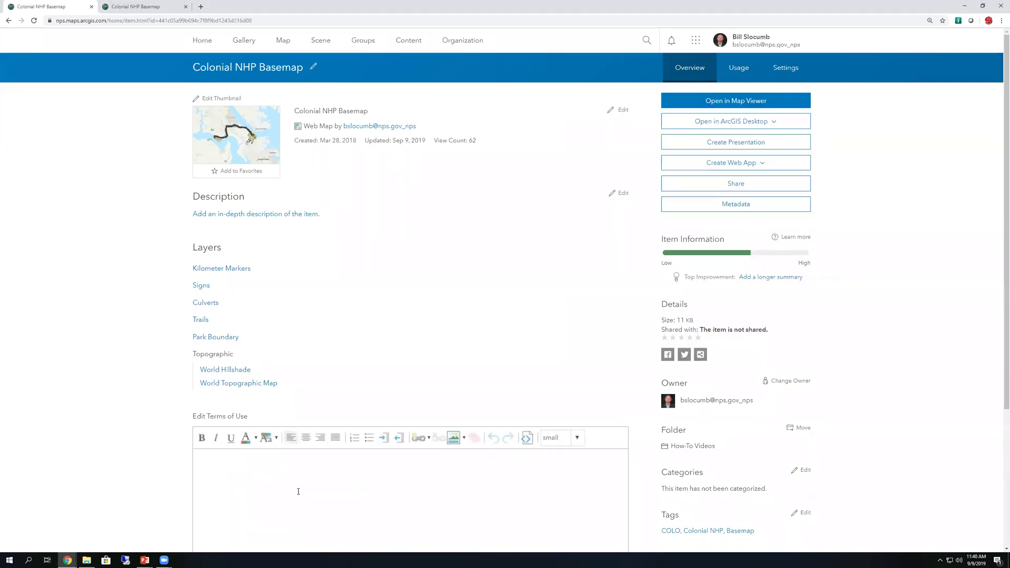
{"action": "key", "text": "ctrl+v"}
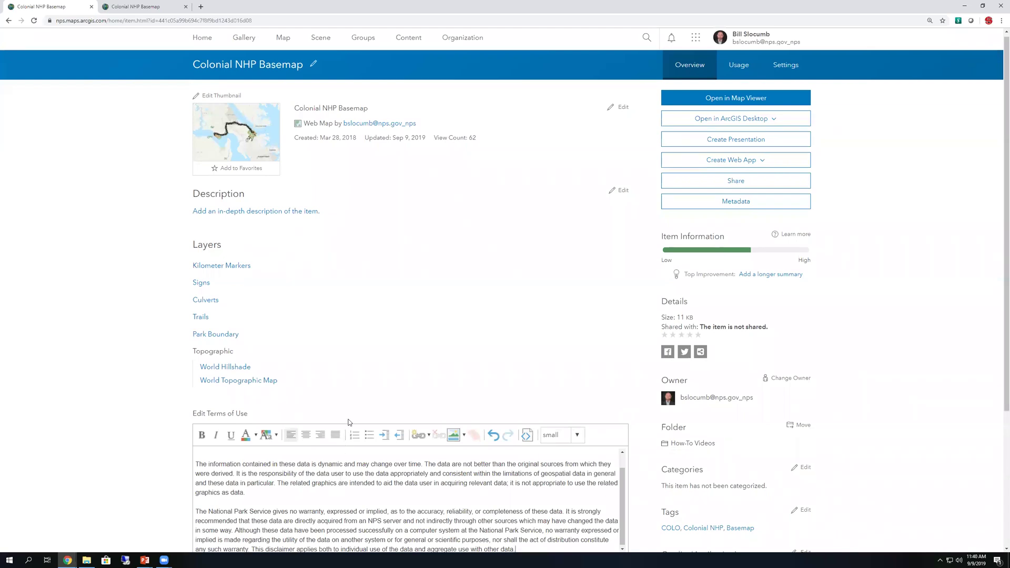
{"action": "scroll", "coordinate": [349, 422], "scroll_direction": "down", "scroll_amount": 4}
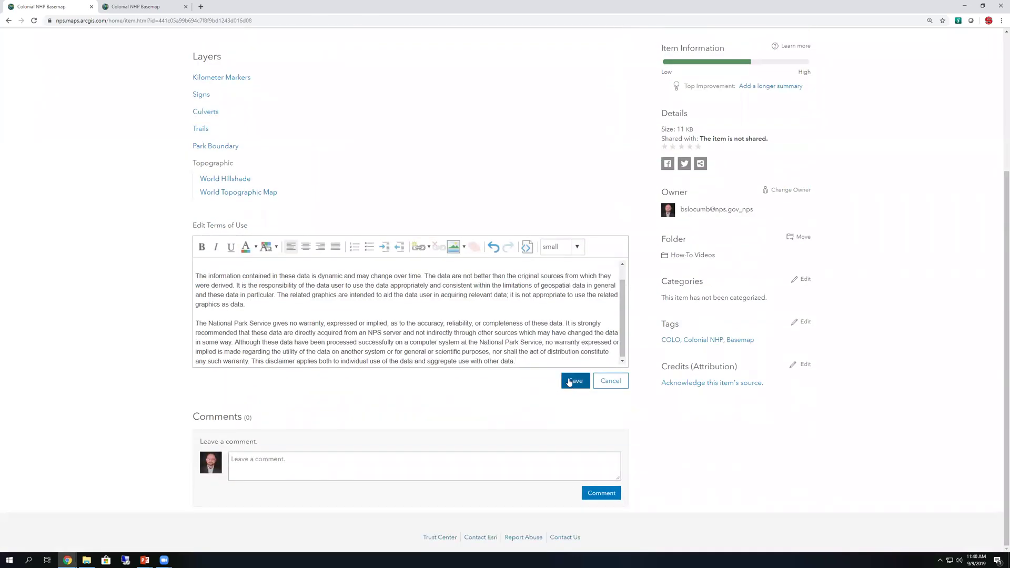
{"action": "left_click", "coordinate": [569, 382]}
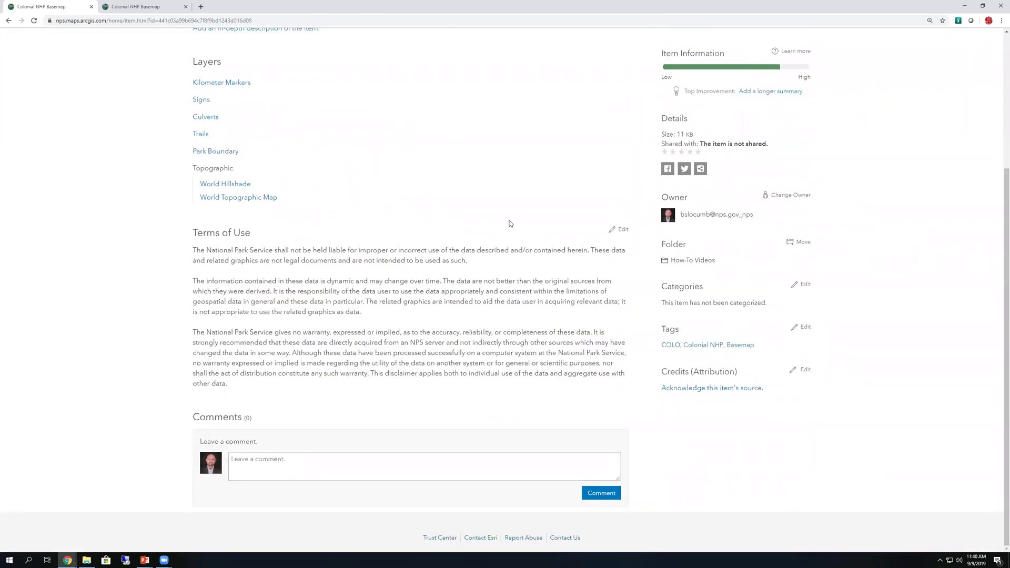
Add the description "Colonial NHP Basemap" to the web map item and save it
{"action": "scroll", "coordinate": [479, 235], "scroll_direction": "up", "scroll_amount": 3}
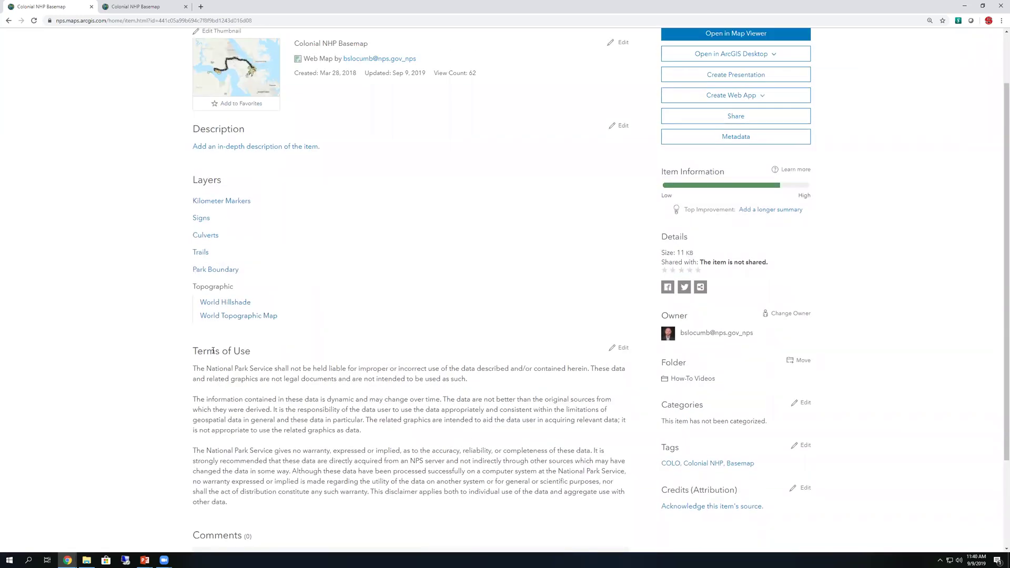
{"action": "scroll", "coordinate": [517, 271], "scroll_direction": "up", "scroll_amount": 1}
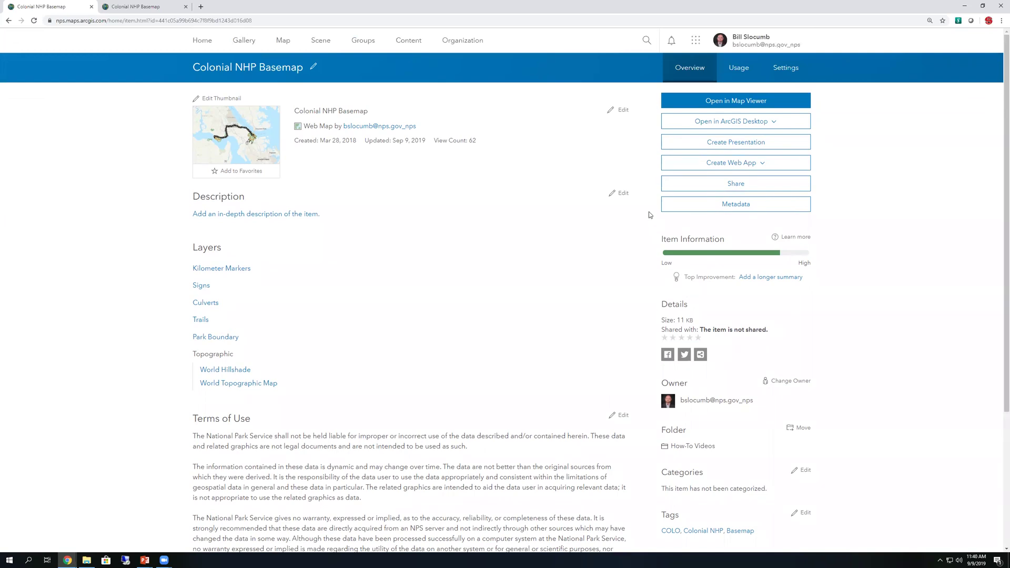
{"action": "left_click", "coordinate": [621, 194]}
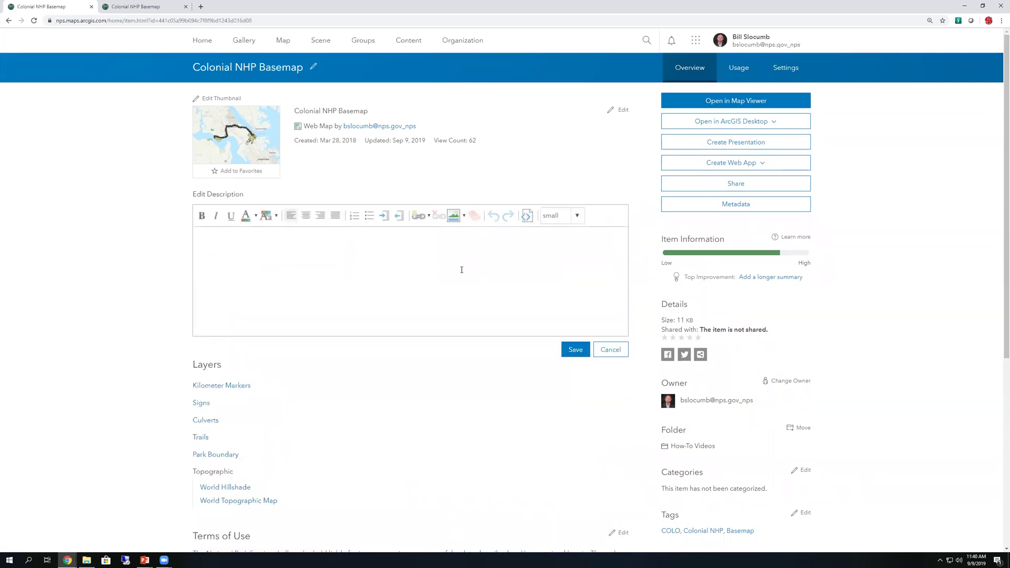
{"action": "type", "text": "Colonial NHP Basemap"}
{"action": "left_click", "coordinate": [575, 349]}
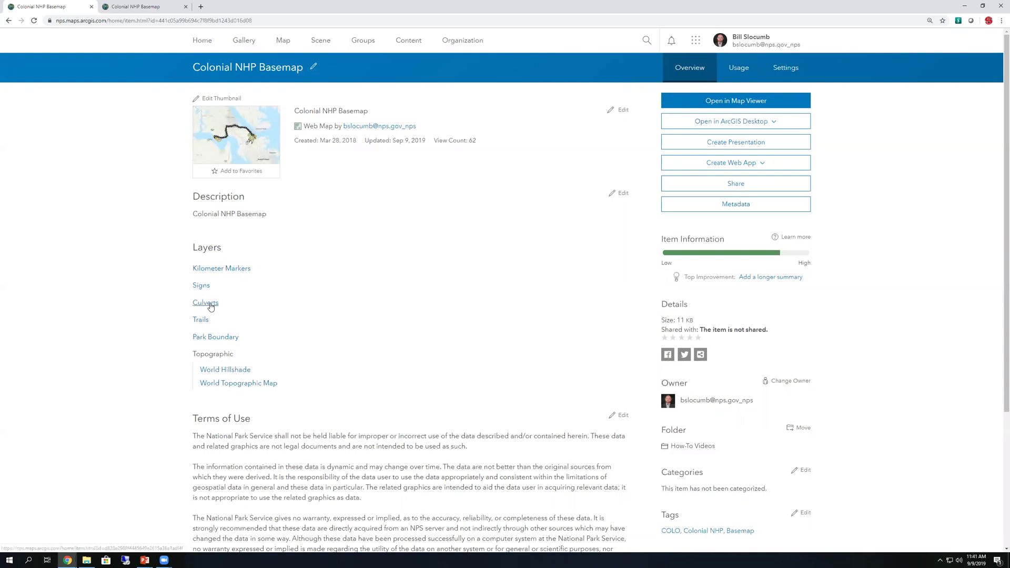
Filter the How-To Videos content to layers and select the hosted COLO_KM_markers, COLO_Boundary_In_Demo, COLO_Culverts_Demo, COLO_Trails_Demo and COLO_InterpSigns_Demo feature layers
{"action": "left_click", "coordinate": [409, 46]}
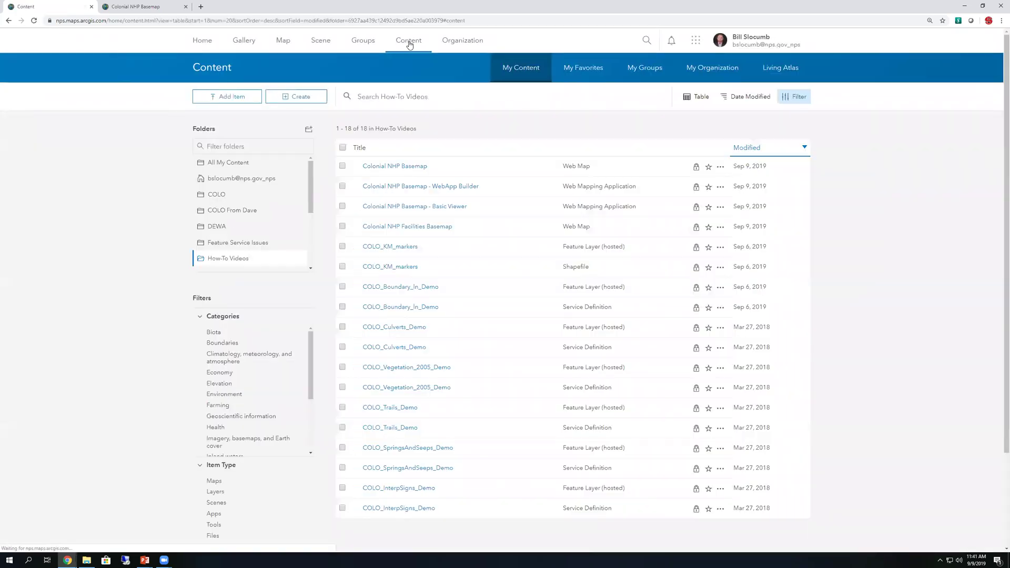
{"action": "left_click", "coordinate": [211, 500]}
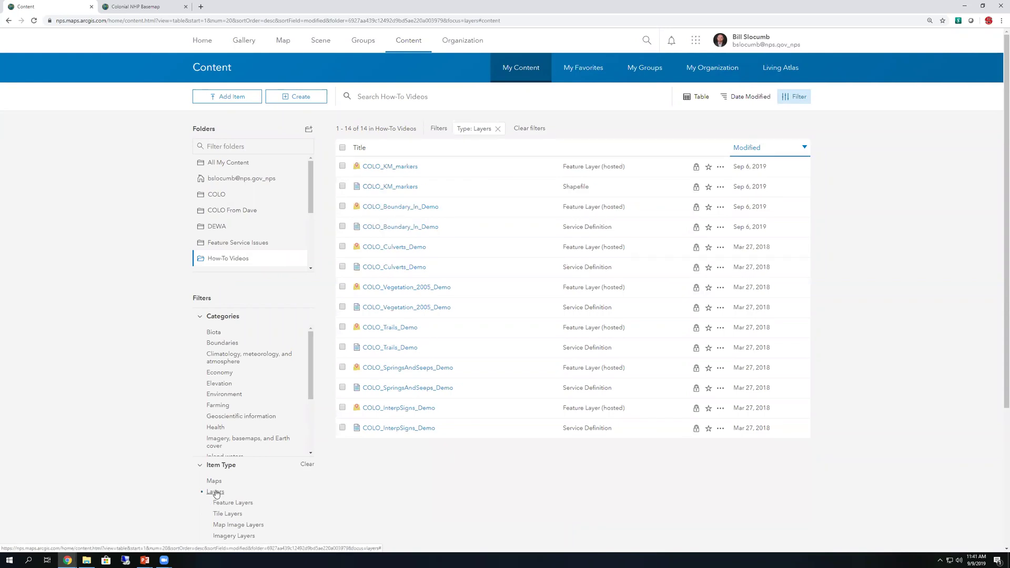
{"action": "left_click", "coordinate": [343, 167]}
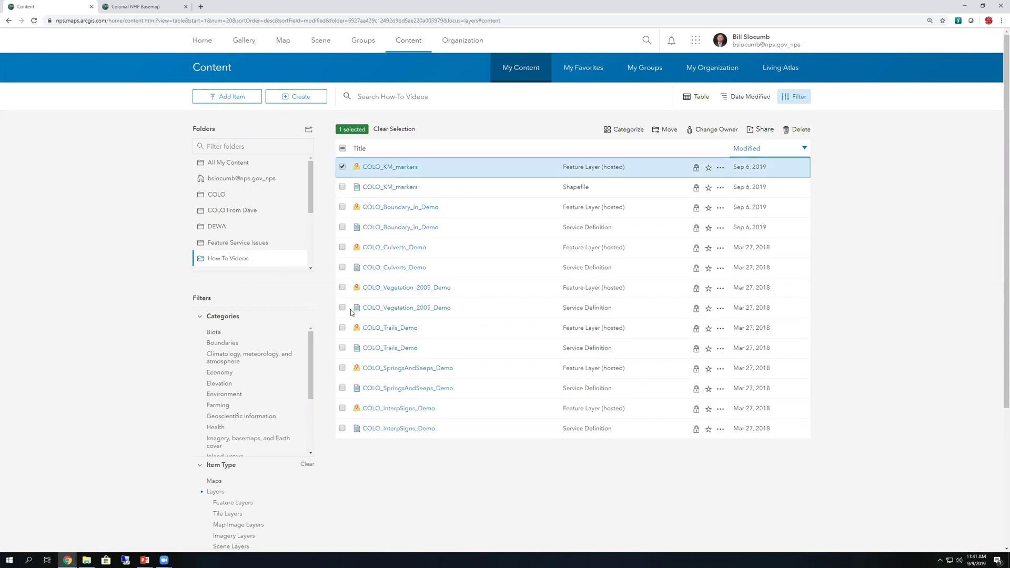
{"action": "left_click", "coordinate": [343, 409]}
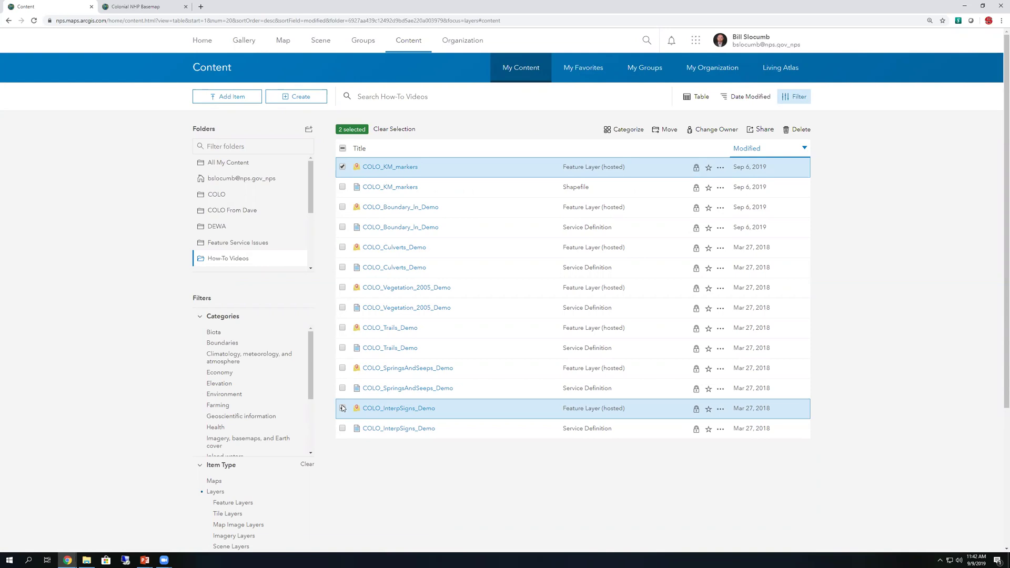
{"action": "left_click", "coordinate": [342, 248]}
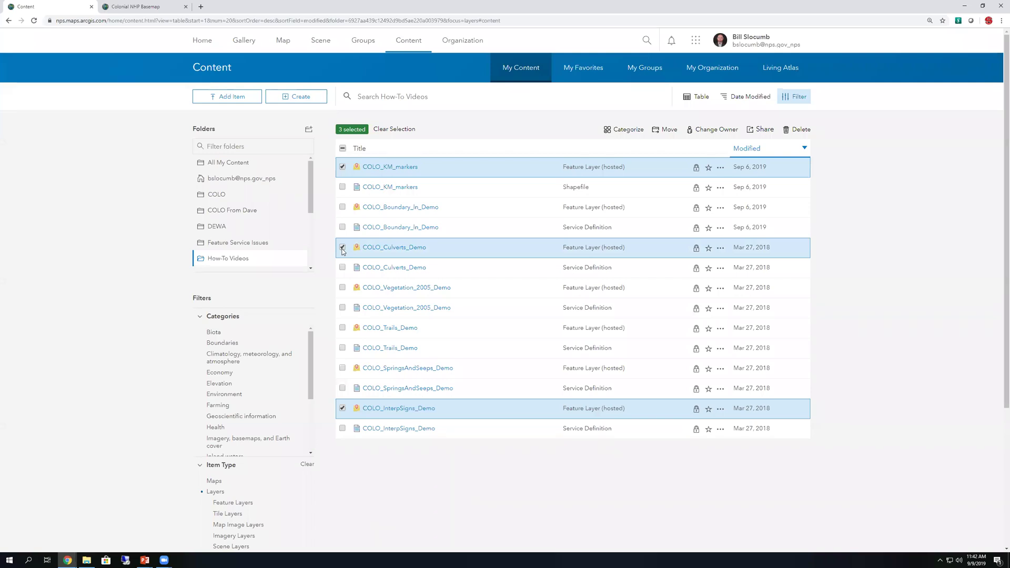
{"action": "left_click", "coordinate": [343, 328]}
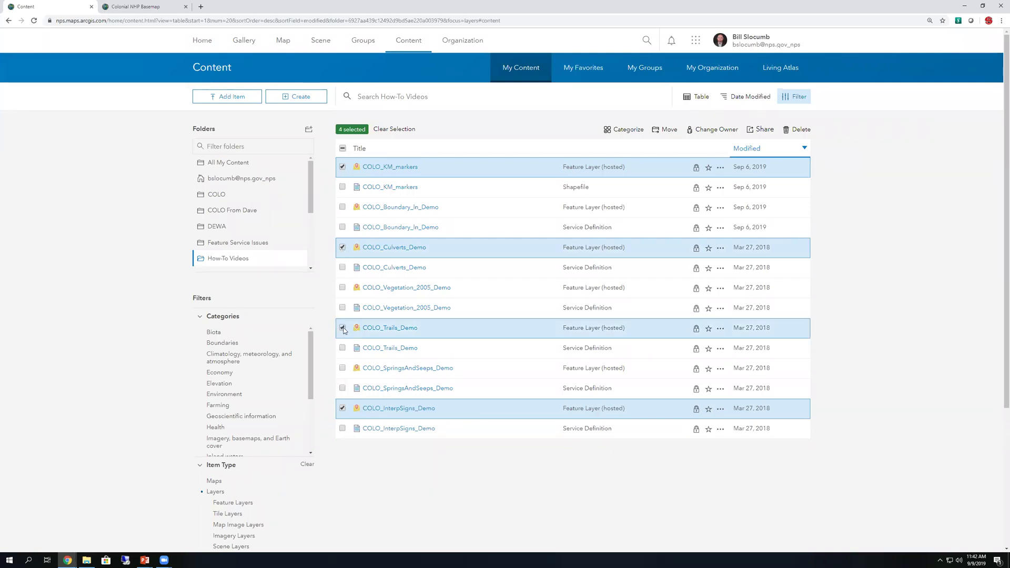
{"action": "left_click", "coordinate": [343, 207]}
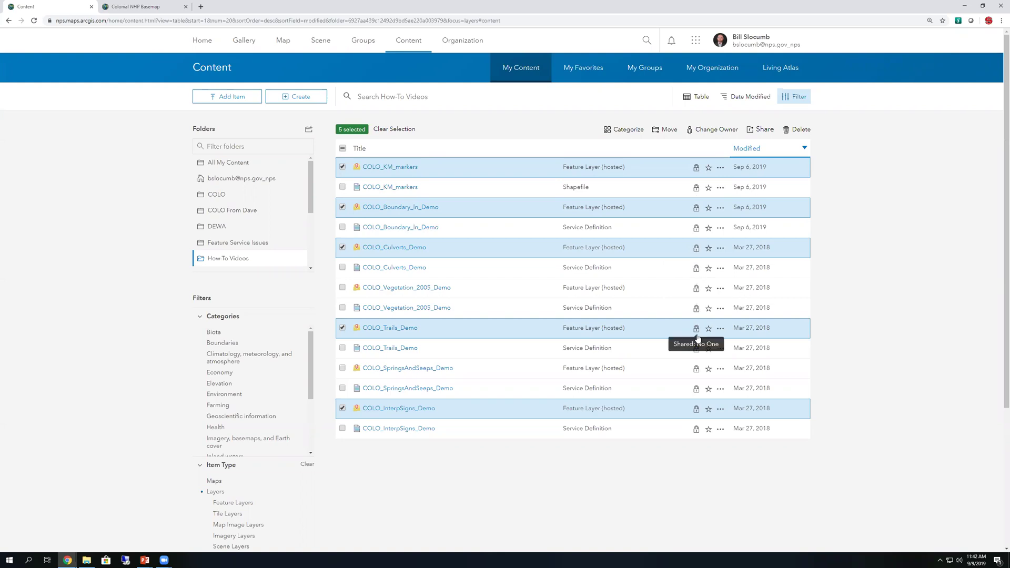
Open the access sharing settings for the five selected layers and choose the NER AGOL Instructional Videos group
{"action": "left_click", "coordinate": [760, 130]}
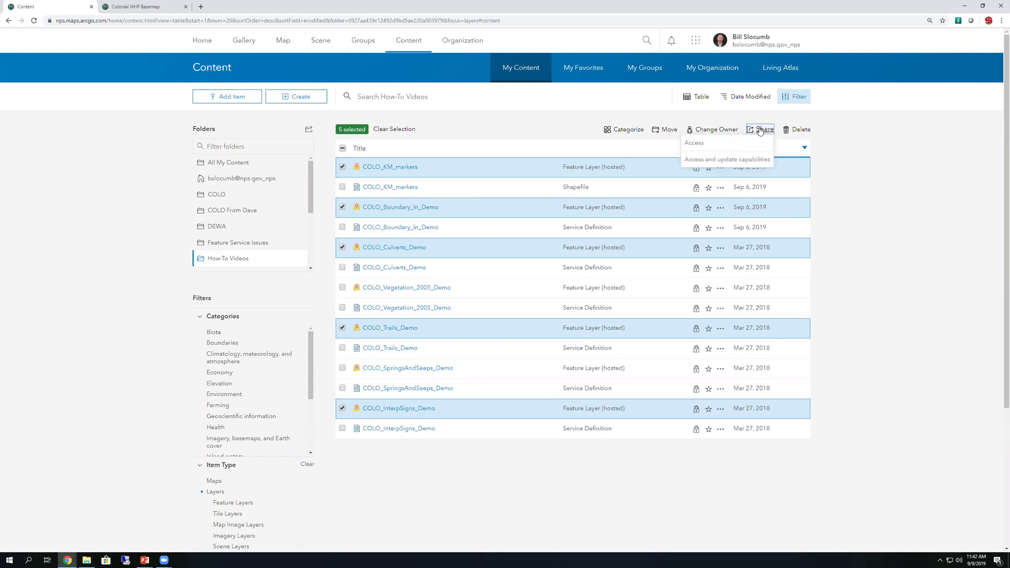
{"action": "left_click", "coordinate": [698, 144]}
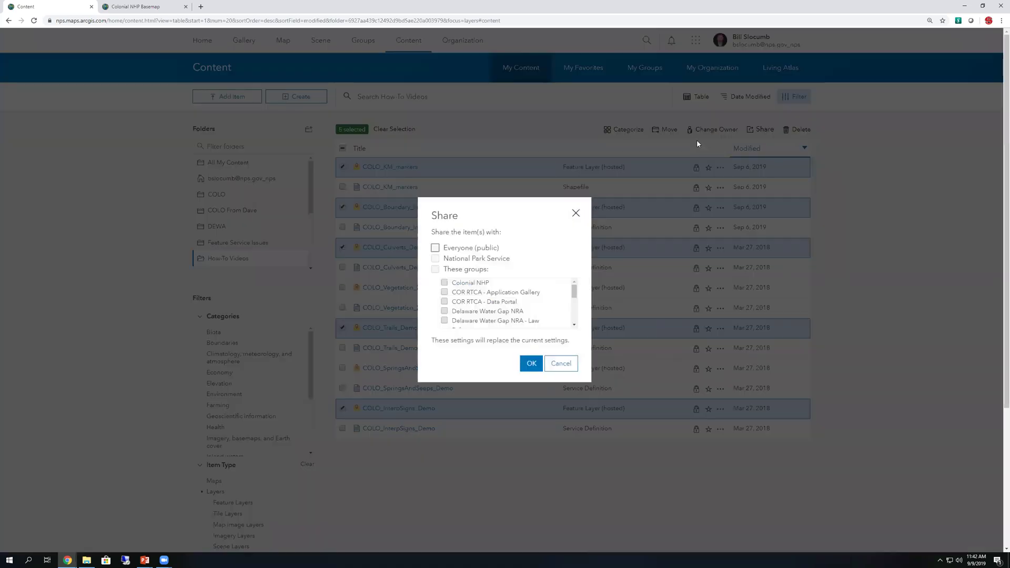
{"action": "left_click", "coordinate": [436, 270]}
{"action": "left_click", "coordinate": [436, 269]}
{"action": "left_click", "coordinate": [436, 269]}
{"action": "mouse_move", "coordinate": [575, 293]}
{"action": "left_mouse_down"}
{"action": "mouse_move", "coordinate": [576, 320]}
{"action": "mouse_move", "coordinate": [576, 308]}
{"action": "left_mouse_up"}
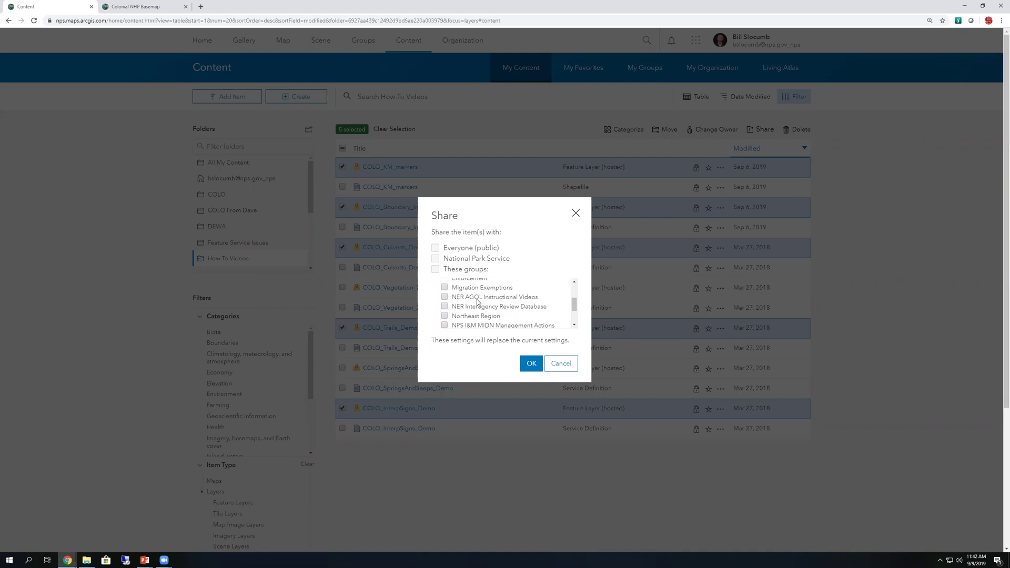
{"action": "left_click", "coordinate": [445, 298]}
Clear the group selection in the sharing settings
{"action": "mouse_move", "coordinate": [454, 272]}
{"action": "left_mouse_down"}
{"action": "mouse_move", "coordinate": [494, 273]}
{"action": "mouse_move", "coordinate": [444, 273]}
{"action": "left_mouse_up"}
{"action": "left_click", "coordinate": [494, 273]}
{"action": "left_click_drag", "start_coordinate": [514, 259], "coordinate": [444, 249]}
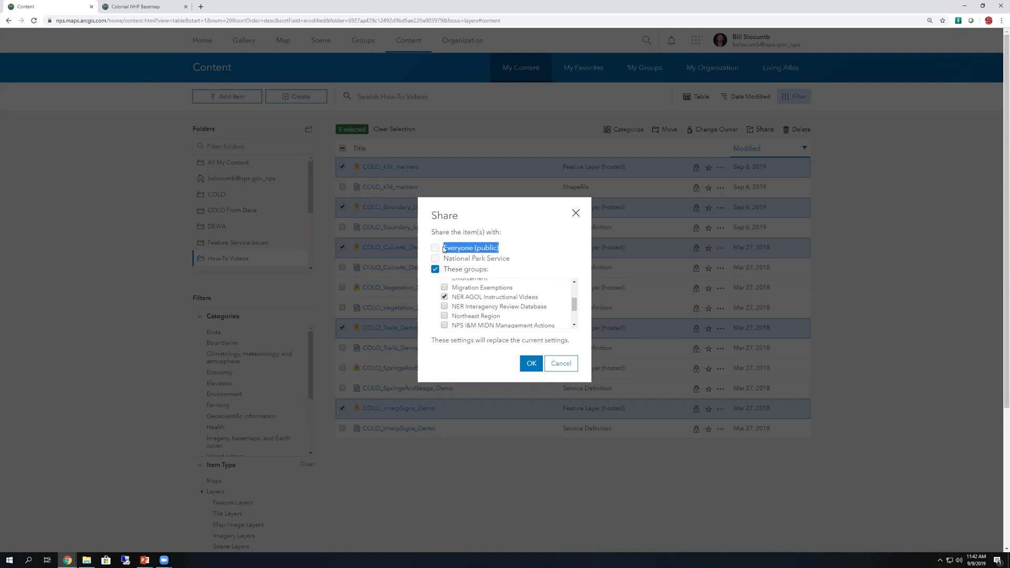
{"action": "left_click", "coordinate": [480, 271]}
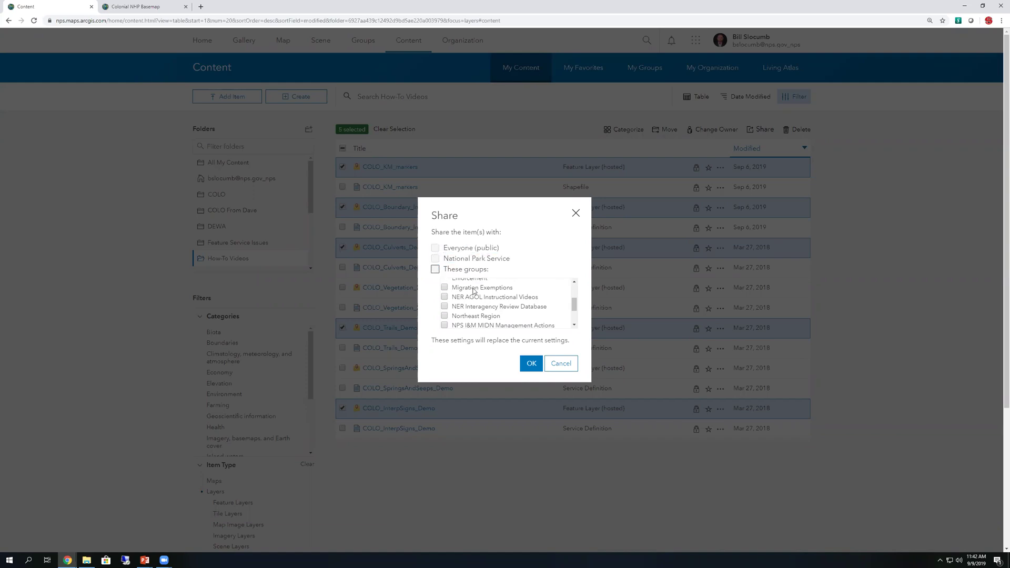
Select the NER AGOL Instructional Videos group again and apply the sharing to the five layers
{"action": "left_click", "coordinate": [444, 296]}
{"action": "left_click", "coordinate": [444, 297]}
{"action": "left_click", "coordinate": [444, 297]}
{"action": "left_click", "coordinate": [444, 316]}
{"action": "left_click", "coordinate": [444, 316]}
{"action": "left_click", "coordinate": [444, 316]}
{"action": "left_click", "coordinate": [530, 364]}
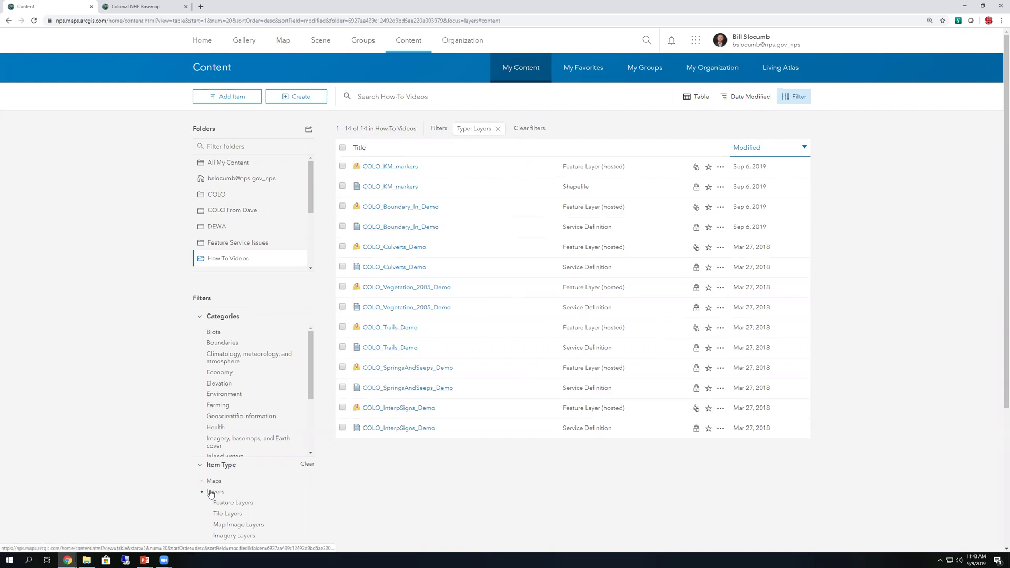
Clear the layer type filter and share the Colonial NHP Basemap web map with the NER AGOL Instructional Videos group
{"action": "left_click", "coordinate": [307, 466]}
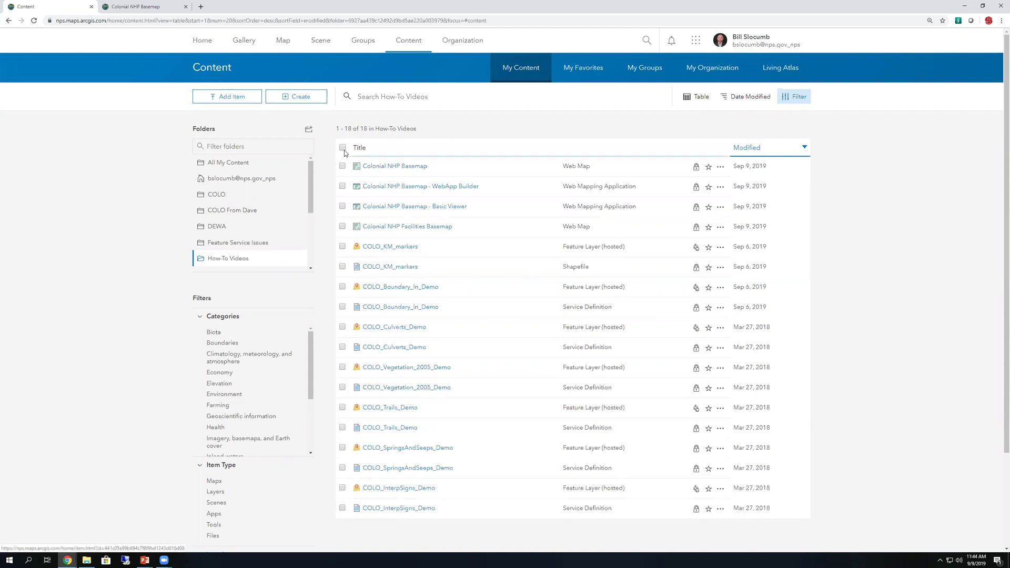
{"action": "left_click", "coordinate": [342, 167]}
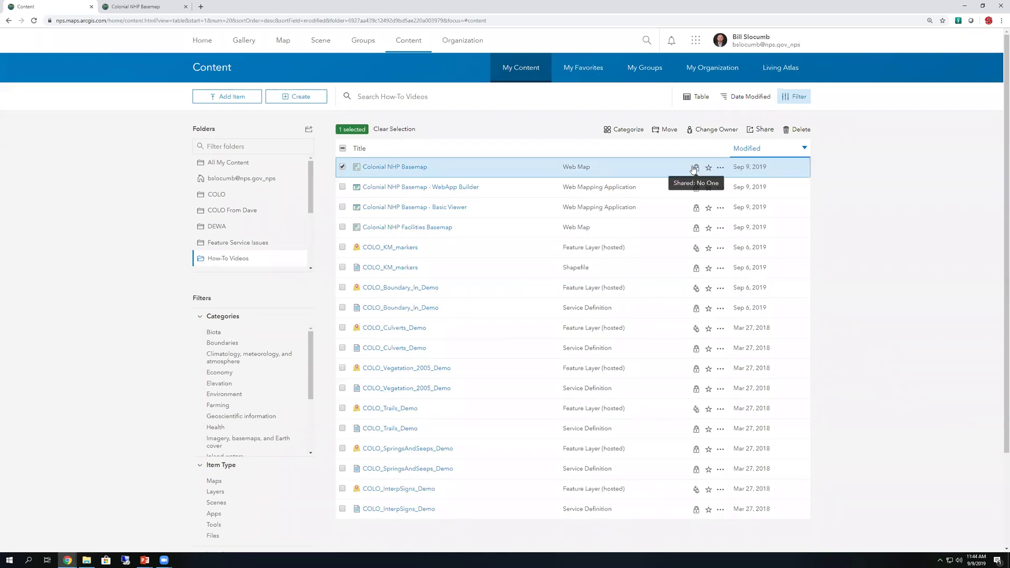
{"action": "left_click", "coordinate": [763, 130]}
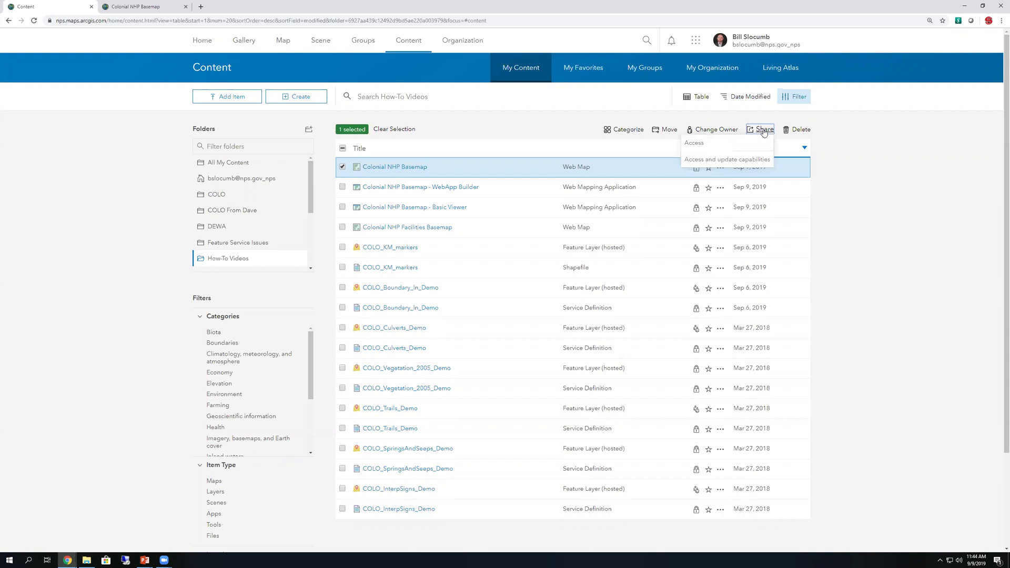
{"action": "left_click", "coordinate": [695, 144]}
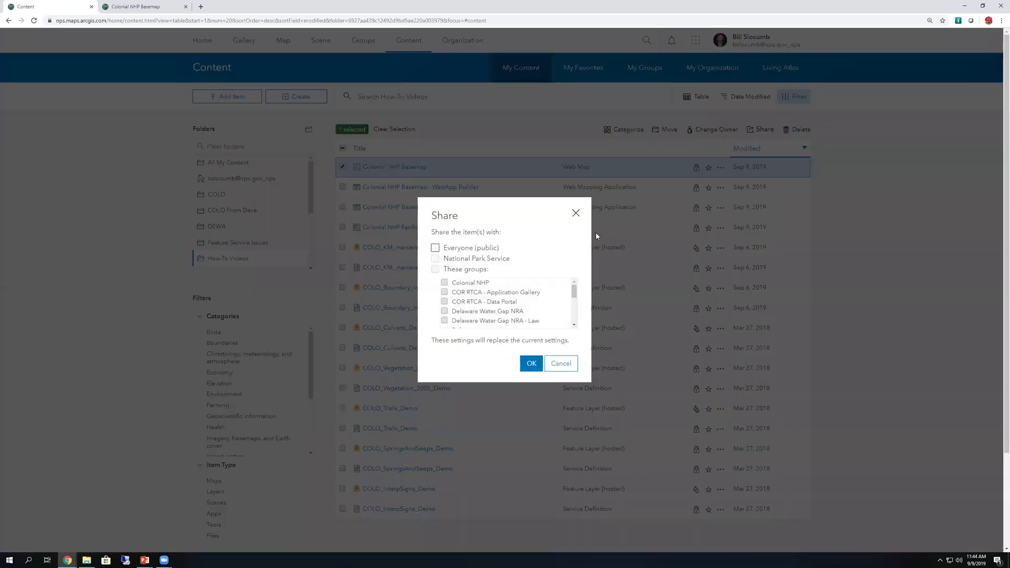
{"action": "left_click_drag", "start_coordinate": [574, 291], "coordinate": [574, 308]}
{"action": "left_click", "coordinate": [444, 300]}
{"action": "left_click", "coordinate": [532, 363]}
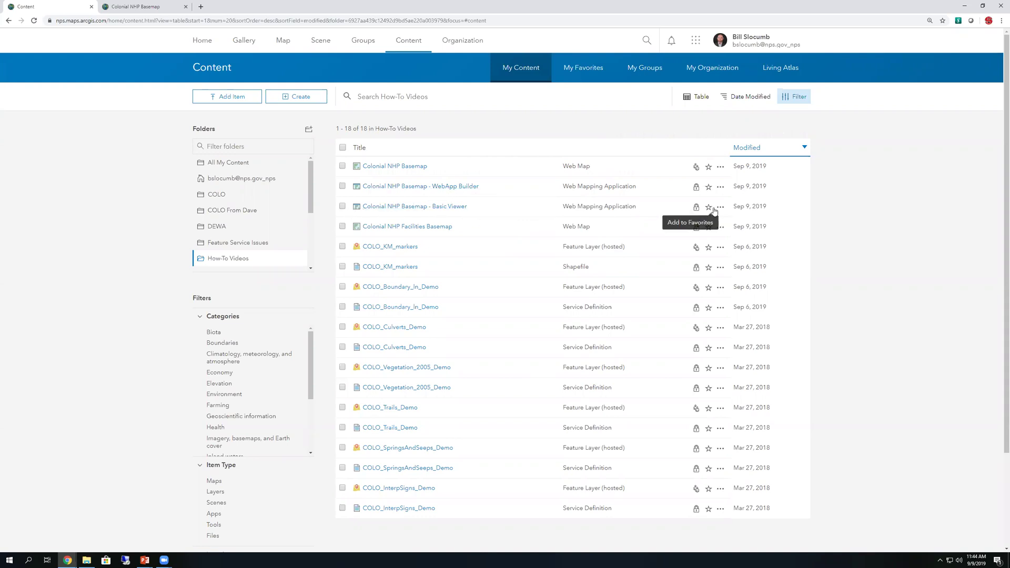
Share the Colonial NHP Basemap - Basic Viewer application with the NER AGOL Instructional Videos group
{"action": "left_click", "coordinate": [342, 207]}
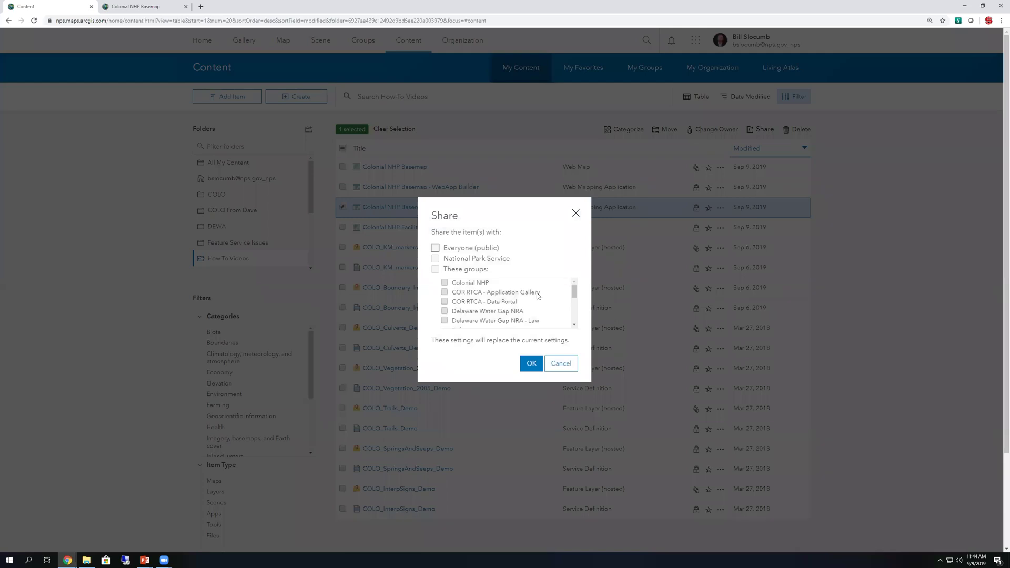
{"action": "mouse_move", "coordinate": [574, 290]}
{"action": "left_mouse_down"}
{"action": "mouse_move", "coordinate": [575, 312]}
{"action": "mouse_move", "coordinate": [575, 298]}
{"action": "left_mouse_up"}
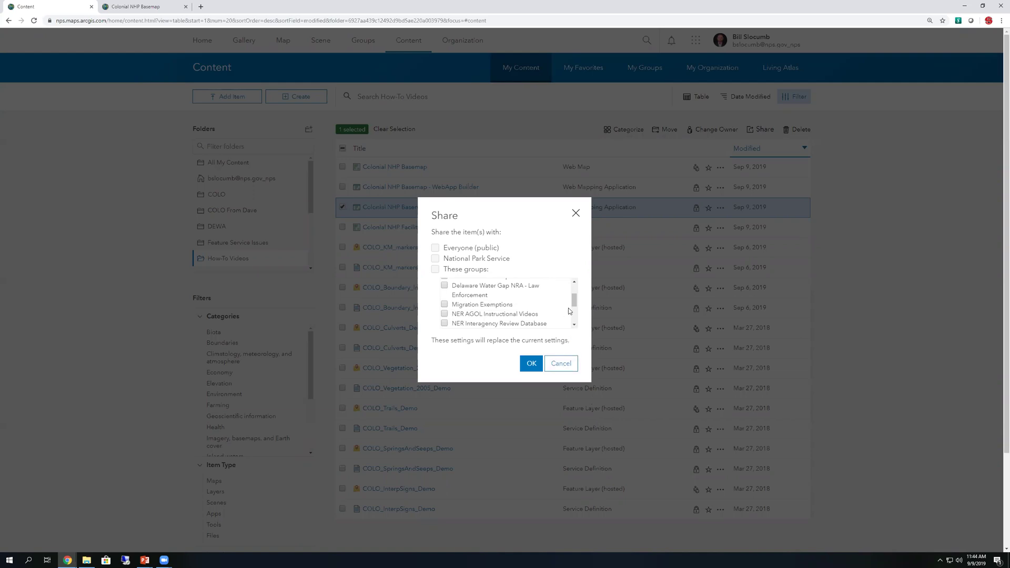
{"action": "left_click", "coordinate": [445, 314]}
{"action": "left_click", "coordinate": [533, 363]}
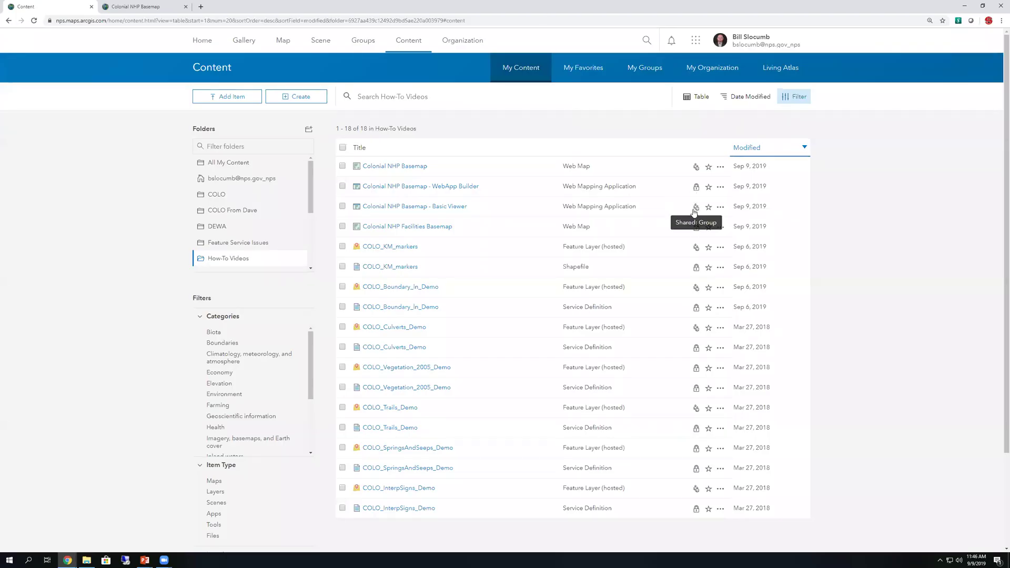
Open the NER AGOL Instructional Videos group and review its recently added content
{"action": "left_click", "coordinate": [360, 43]}
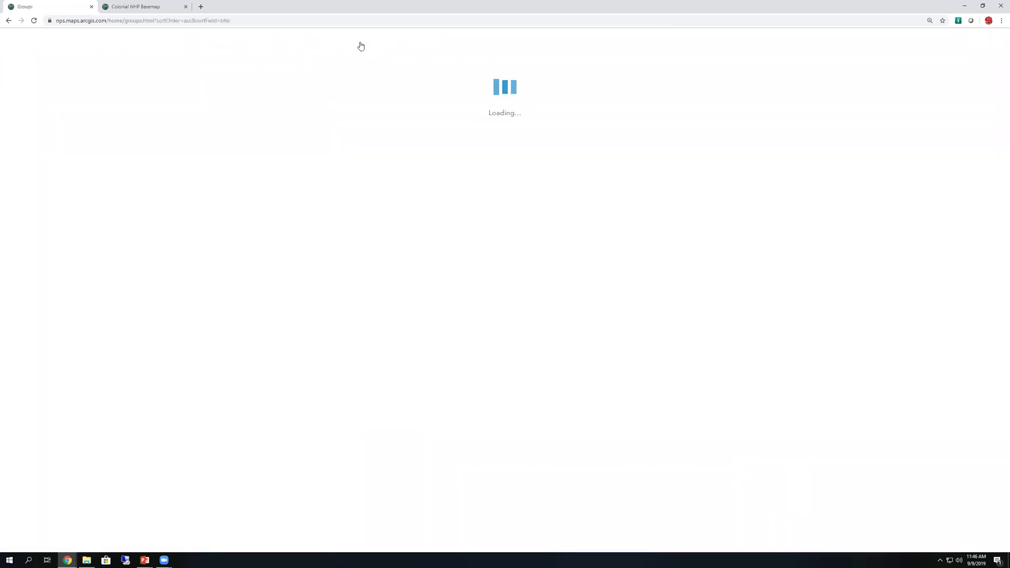
{"action": "scroll", "coordinate": [415, 324], "scroll_direction": "down", "scroll_amount": 10}
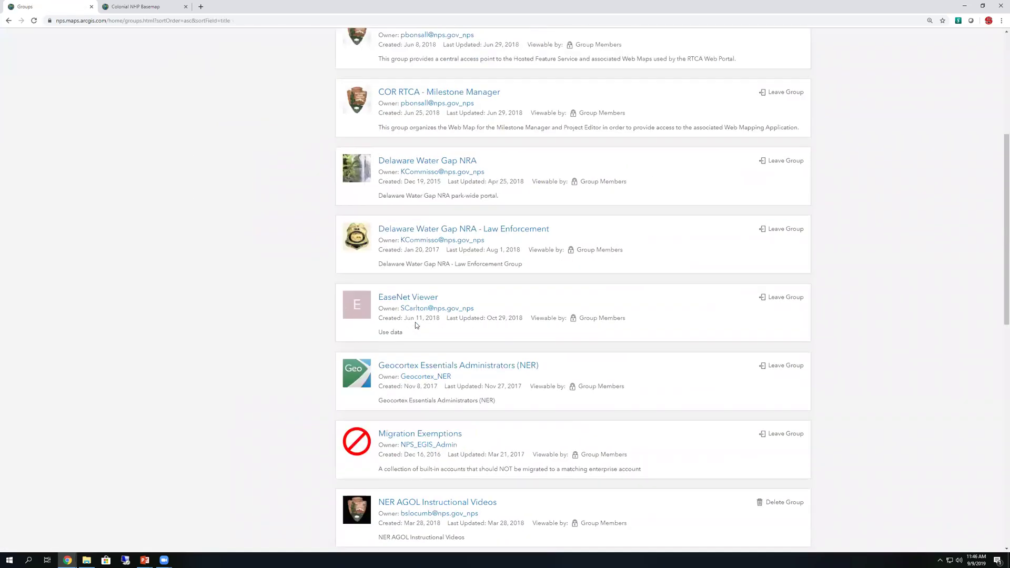
{"action": "scroll", "coordinate": [416, 324], "scroll_direction": "down", "scroll_amount": 1}
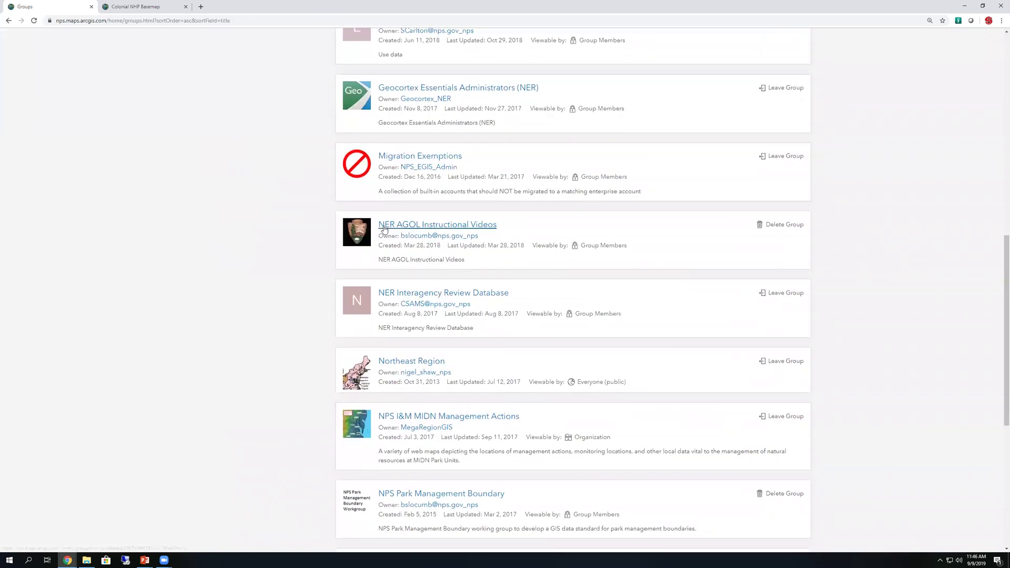
{"action": "left_click", "coordinate": [471, 227]}
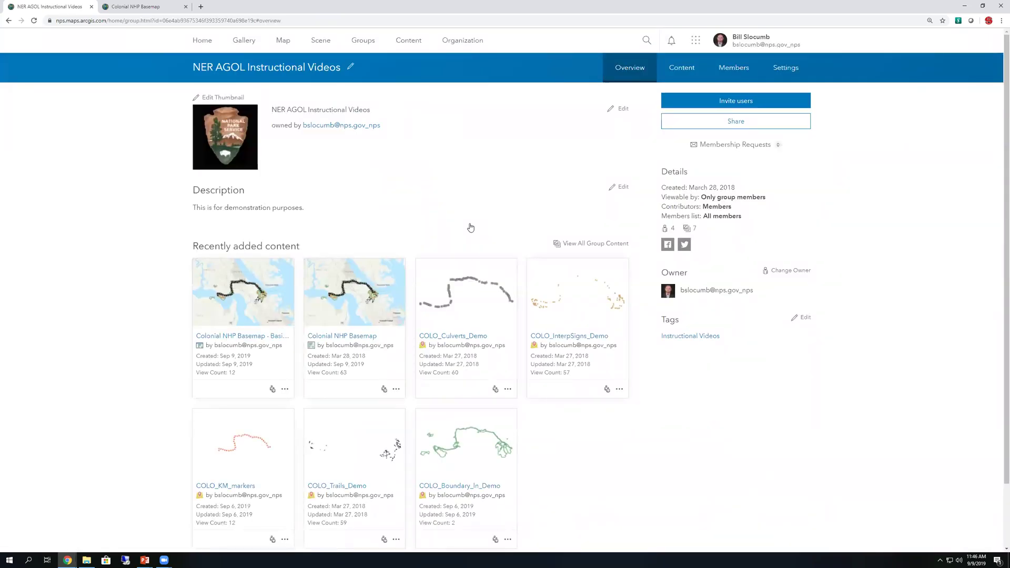
{"action": "scroll", "coordinate": [426, 191], "scroll_direction": "down", "scroll_amount": 2}
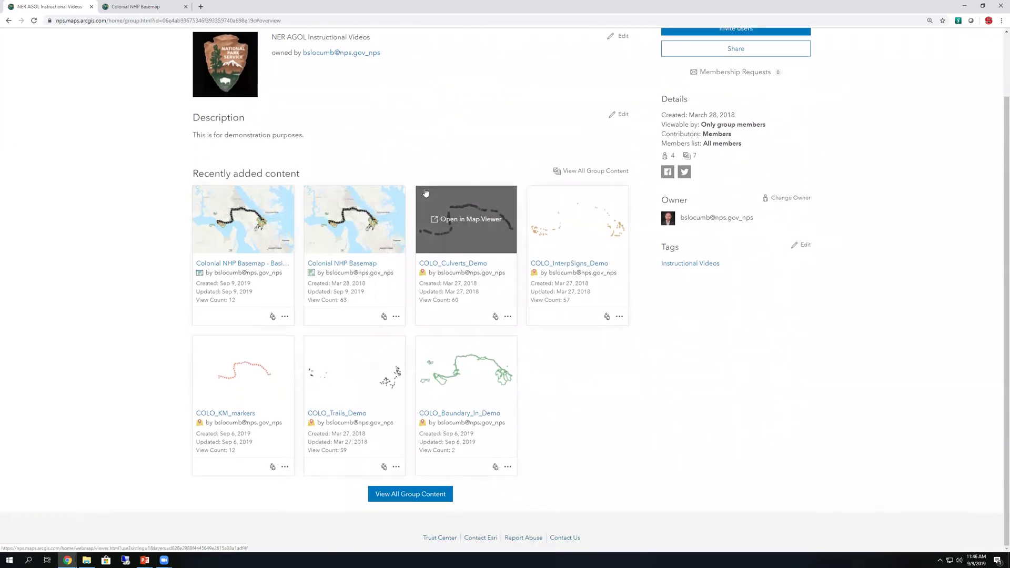
Show all content of the NER AGOL Instructional Videos group in table view
{"action": "left_click", "coordinate": [404, 494]}
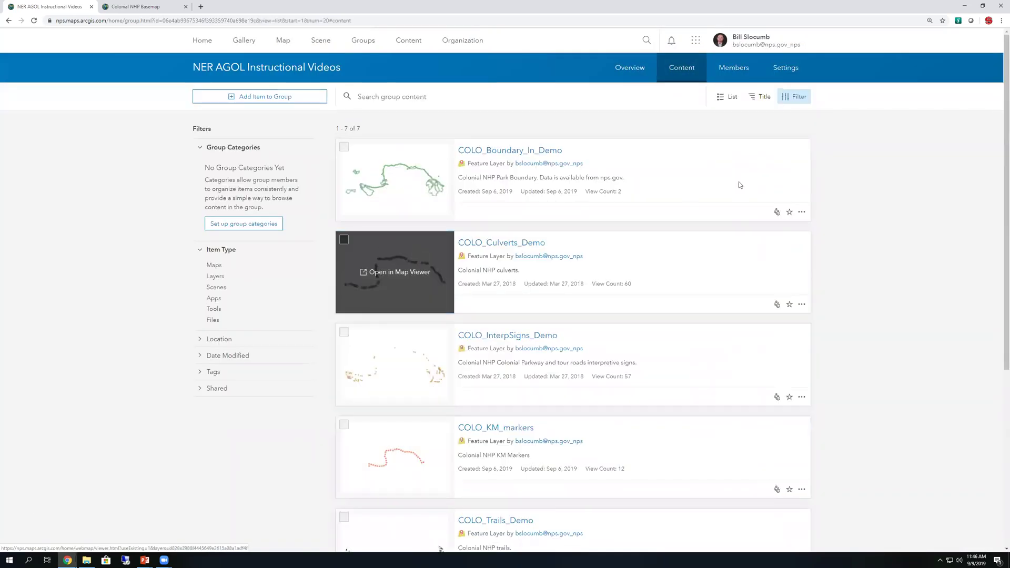
{"action": "left_click", "coordinate": [728, 96]}
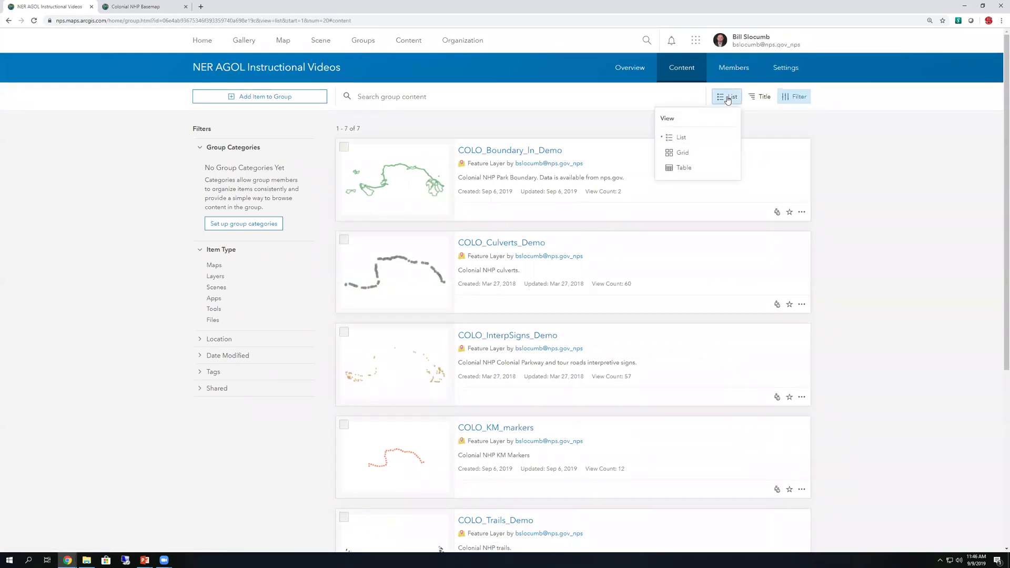
{"action": "left_click", "coordinate": [679, 171]}
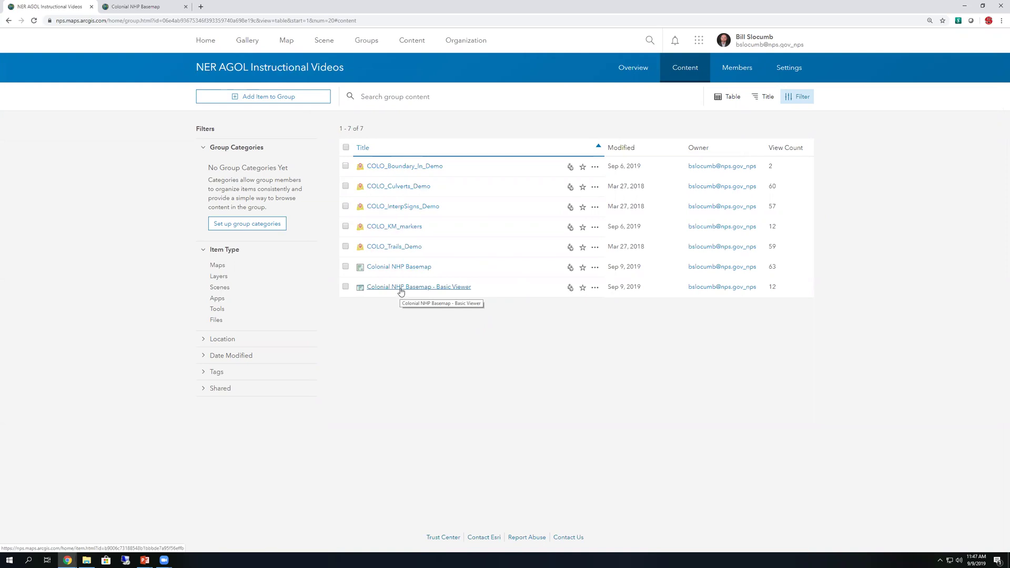
Check the group's member list, then return to its content list
{"action": "left_click", "coordinate": [735, 75]}
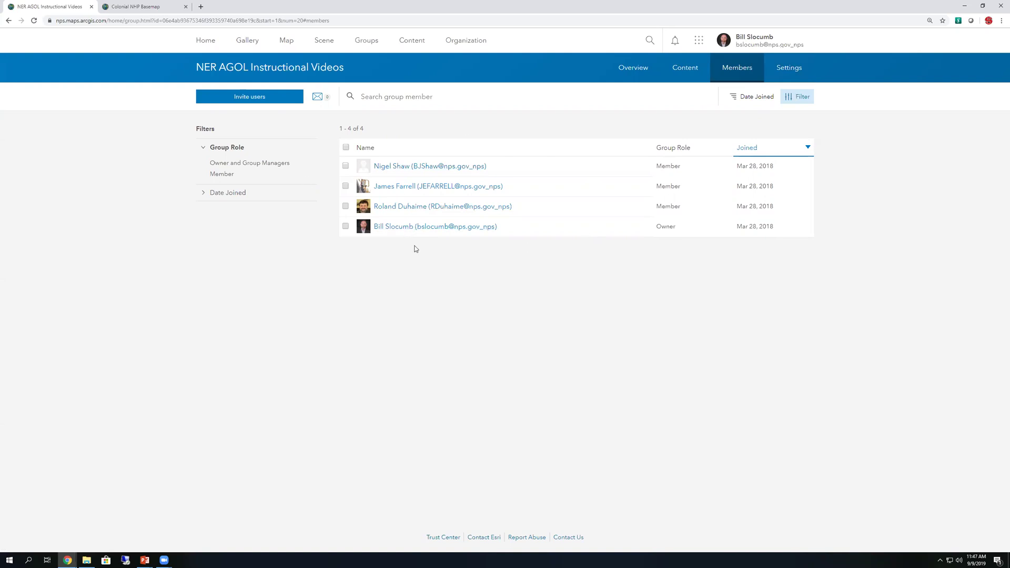
{"action": "left_click", "coordinate": [670, 79]}
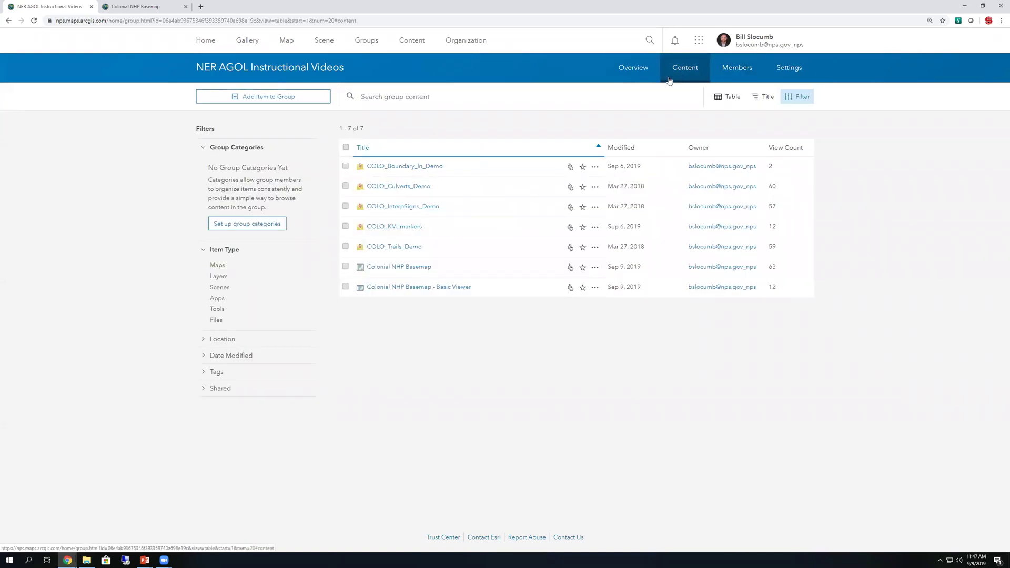